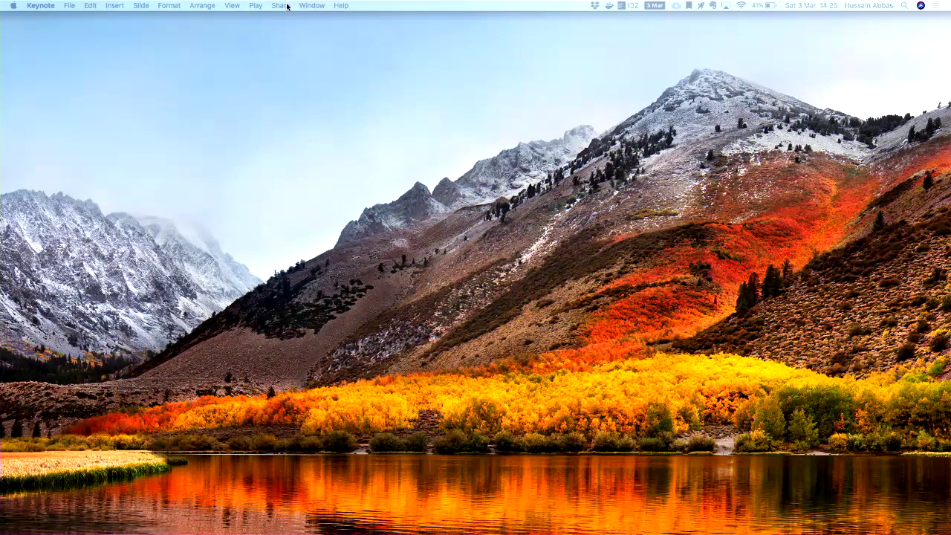
# - Switch to Chrome, place its window mid-screen and look over the All Contributions list
pyautogui.press('super+Tab')
pyautogui.moveTo(349, 21); pyautogui.dragTo(551, 56)
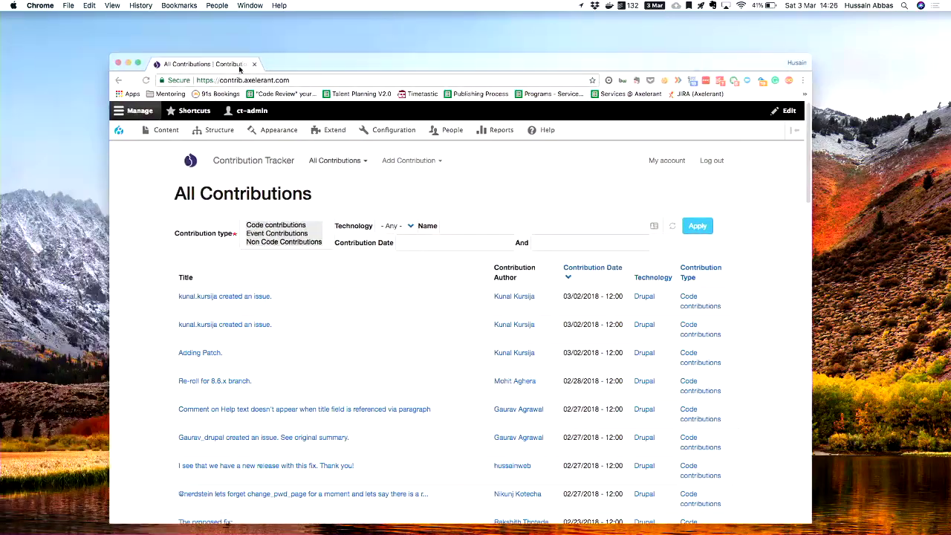
pyautogui.moveTo(239, 69); pyautogui.dragTo(255, 50)
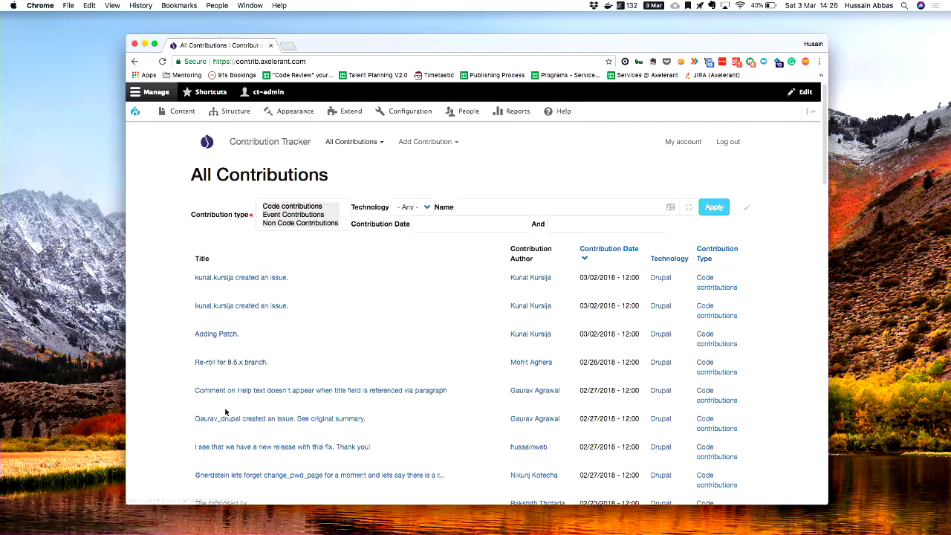
pyautogui.scroll(-5, 226, 404)
pyautogui.scroll(5, 230, 297)
# - Open the form for adding a code contribution and review its fields
pyautogui.moveTo(182, 111)
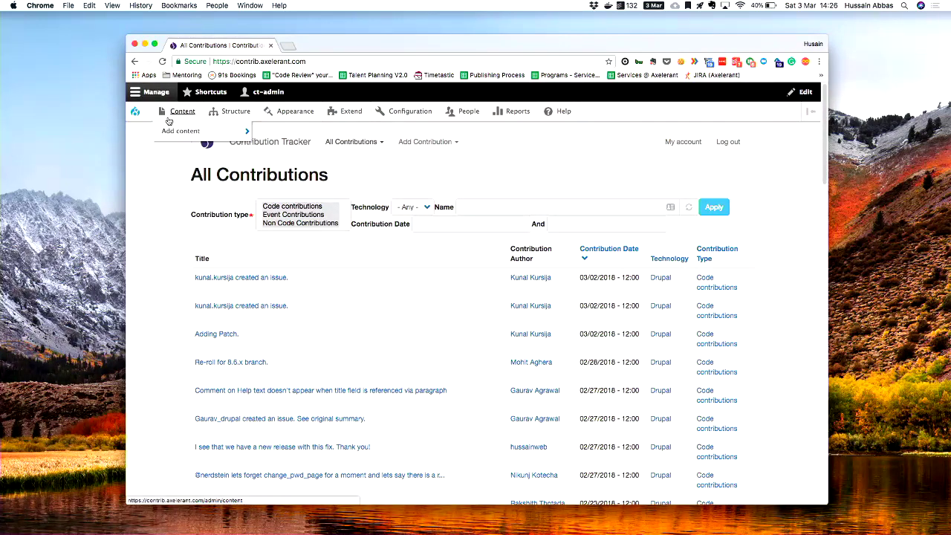
pyautogui.moveTo(223, 131)
pyautogui.click(303, 150)
pyautogui.scroll(-5, 314, 245)
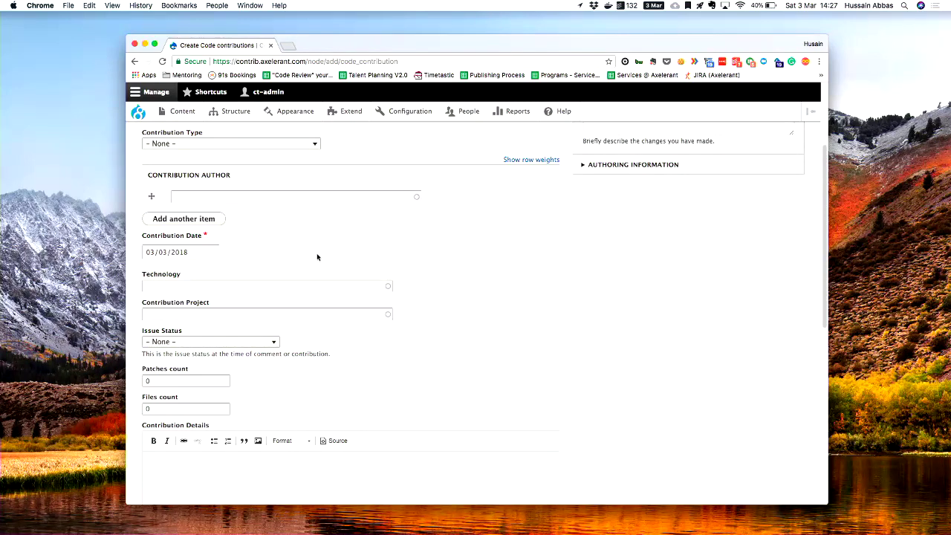
# - Open the form for creating an event contribution and look over its fields
pyautogui.moveTo(184, 108)
pyautogui.moveTo(198, 128)
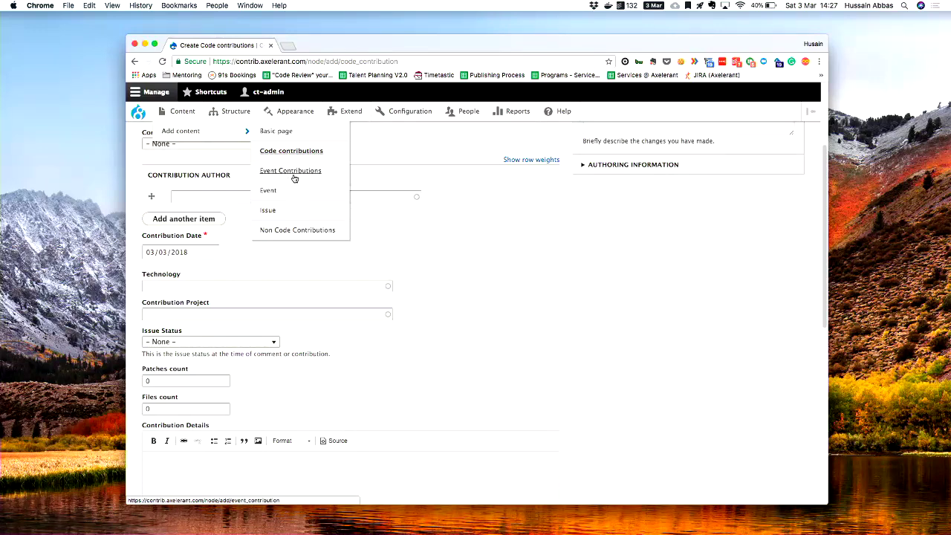
pyautogui.click(294, 176)
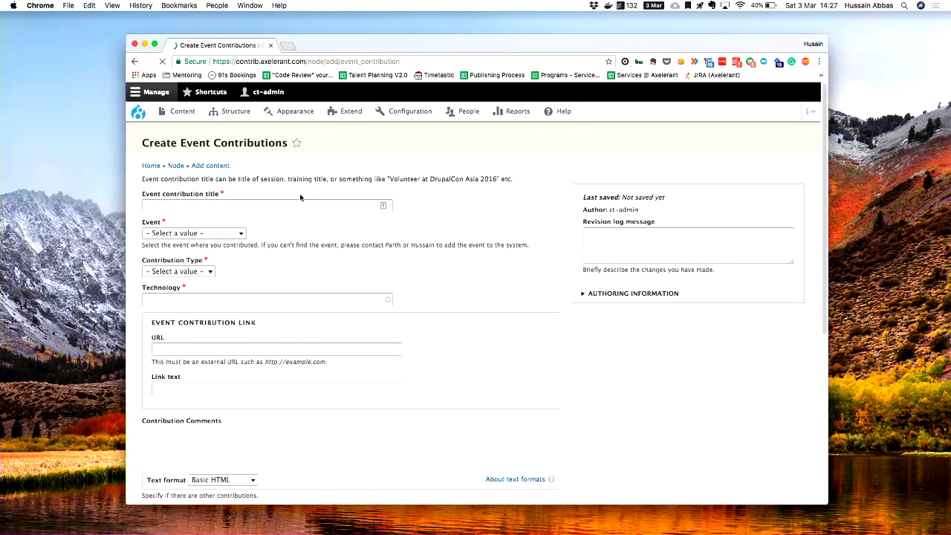
pyautogui.scroll(-2, 299, 264)
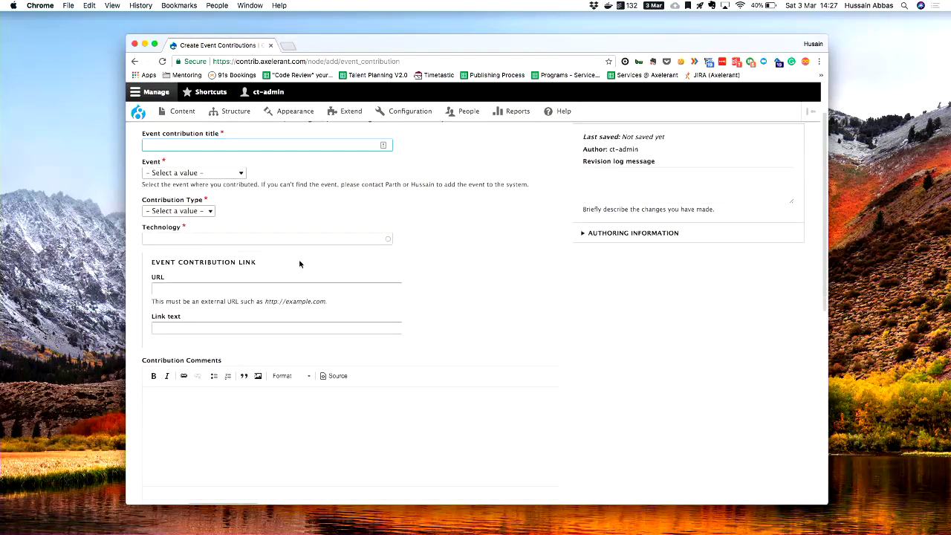
pyautogui.scroll(2, 299, 264)
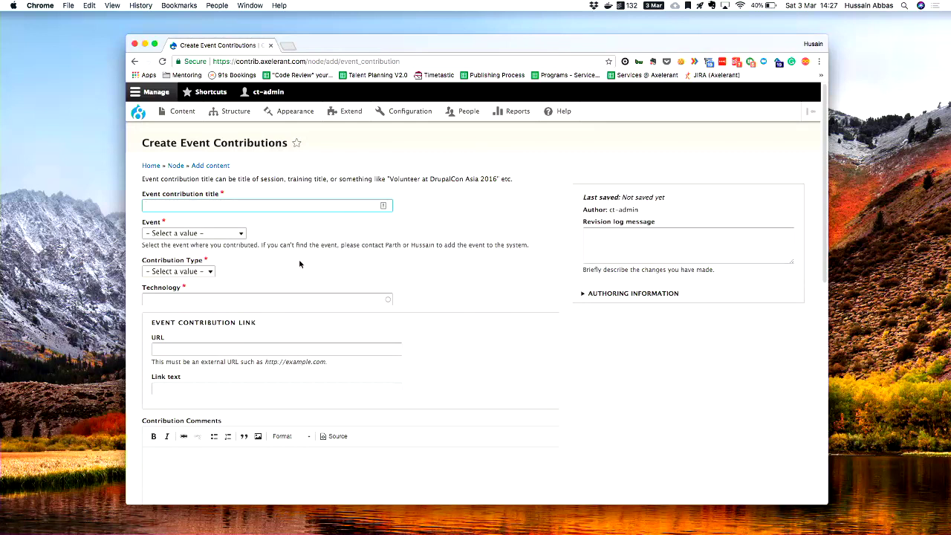
# - Title the event contribution "Building a contribution culture in a Drupal agency" and set its event to DrupalCamp London 2018
pyautogui.write('Building a c')
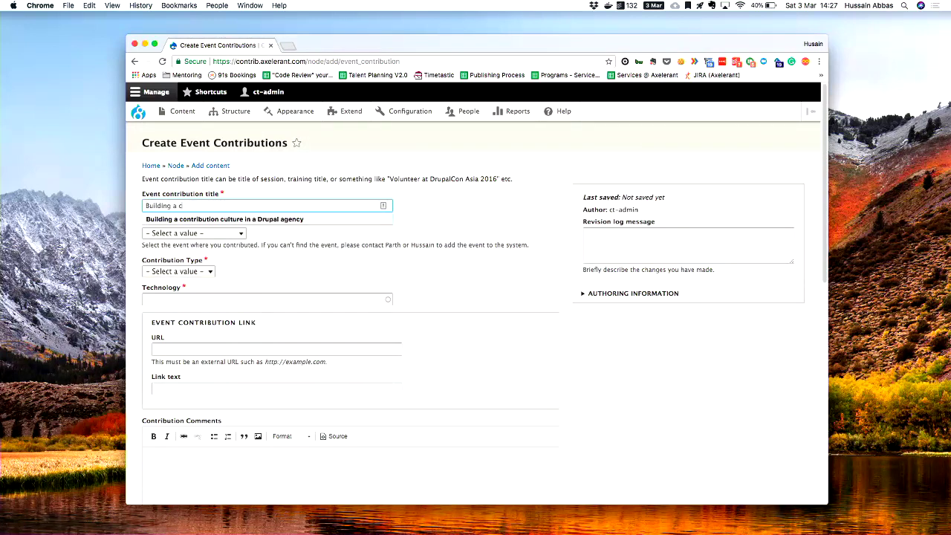
pyautogui.press('Down')
pyautogui.press('Return')
pyautogui.click(233, 232)
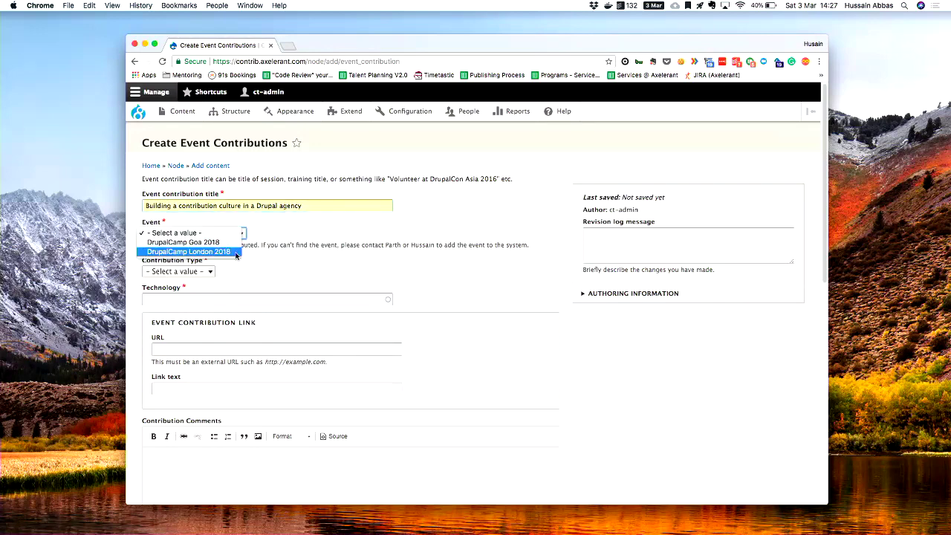
pyautogui.click(235, 253)
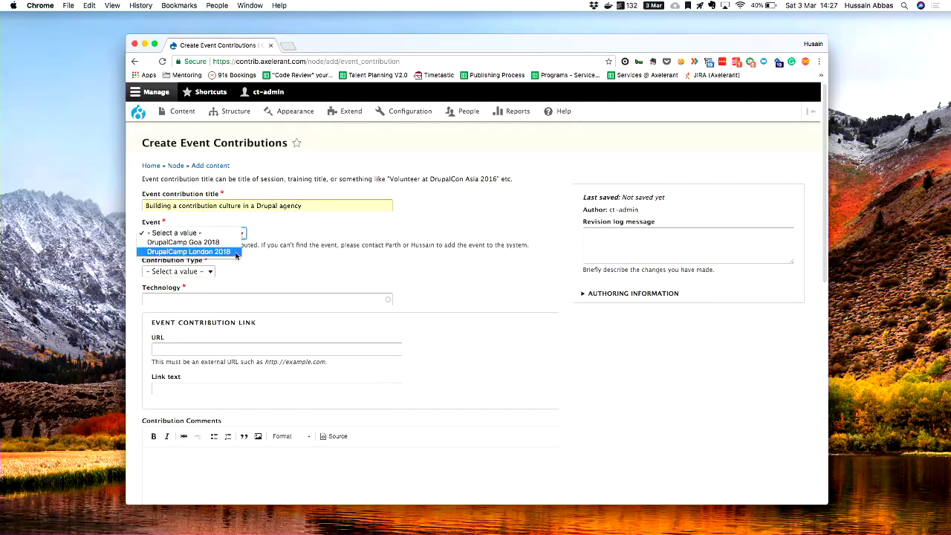
# - Set the event contribution's type to Session
pyautogui.rightClick(188, 275)
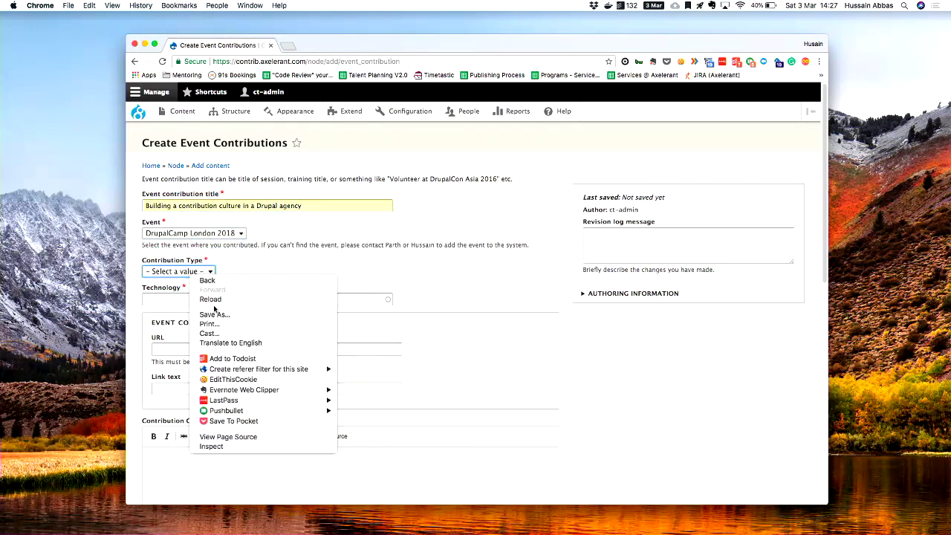
pyautogui.click(163, 287)
pyautogui.click(165, 274)
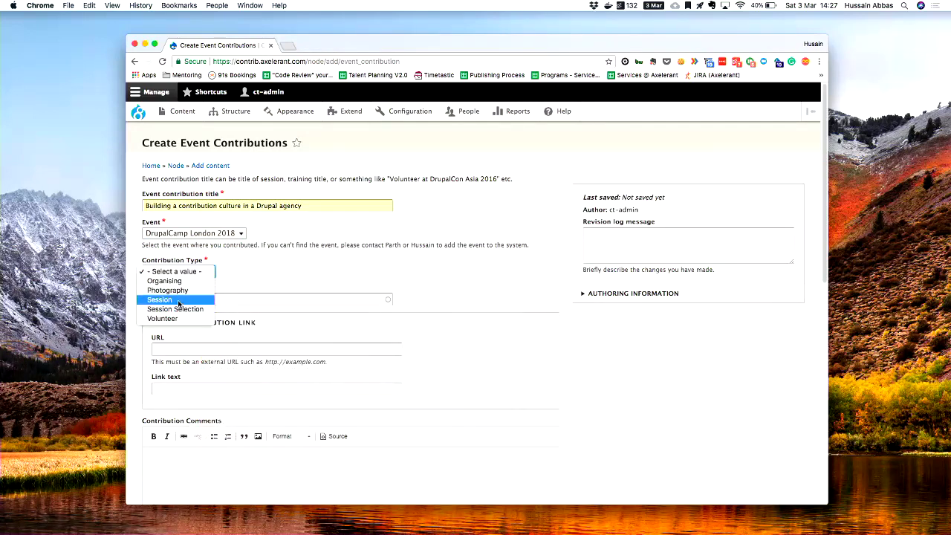
pyautogui.click(178, 300)
pyautogui.click(190, 272)
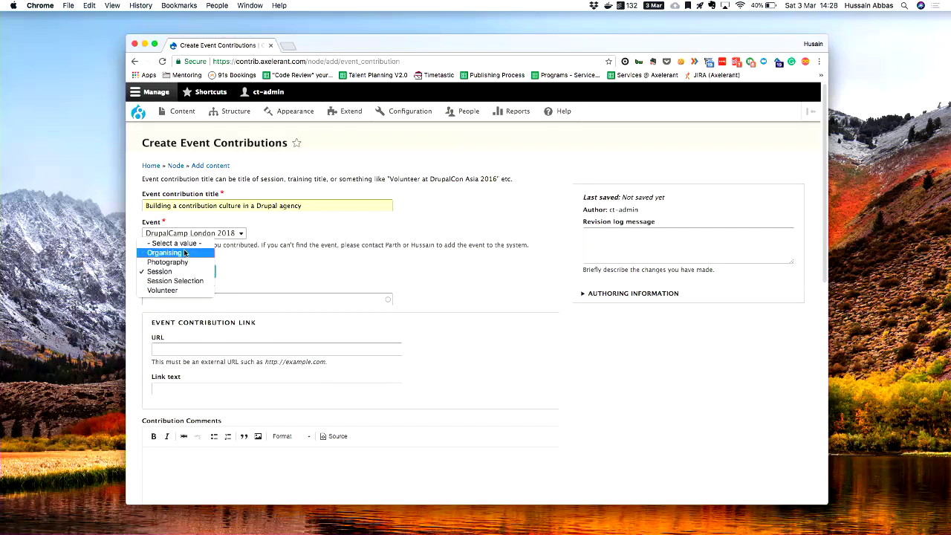
pyautogui.click(193, 272)
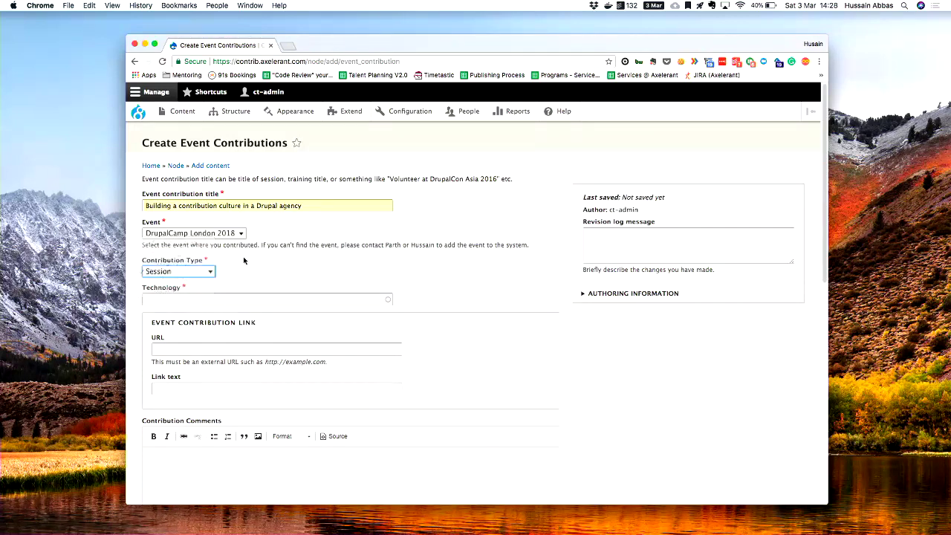
# - Set the event contribution's technology to the existing term Drupal
pyautogui.click(233, 298)
pyautogui.write('Drupal')
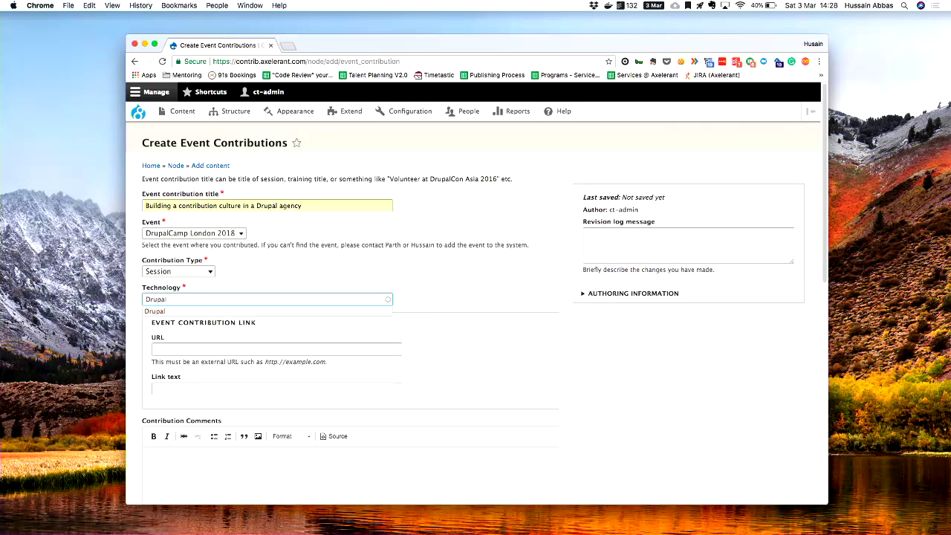
pyautogui.press('Down')
pyautogui.press('Return')
# - Leave the contribution link and comments empty and set the contribution date to 03/03/2018
pyautogui.click(247, 349)
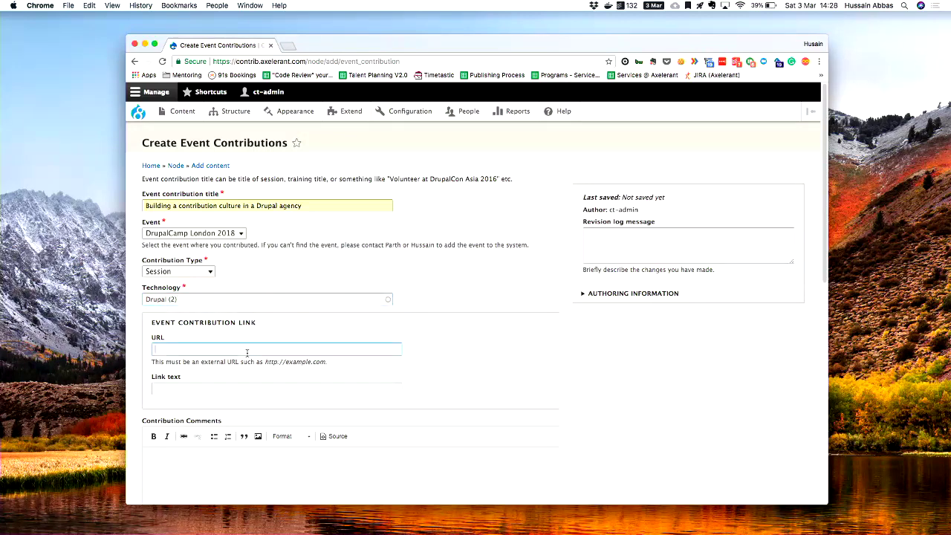
pyautogui.scroll(-5, 274, 407)
pyautogui.scroll(3, 274, 407)
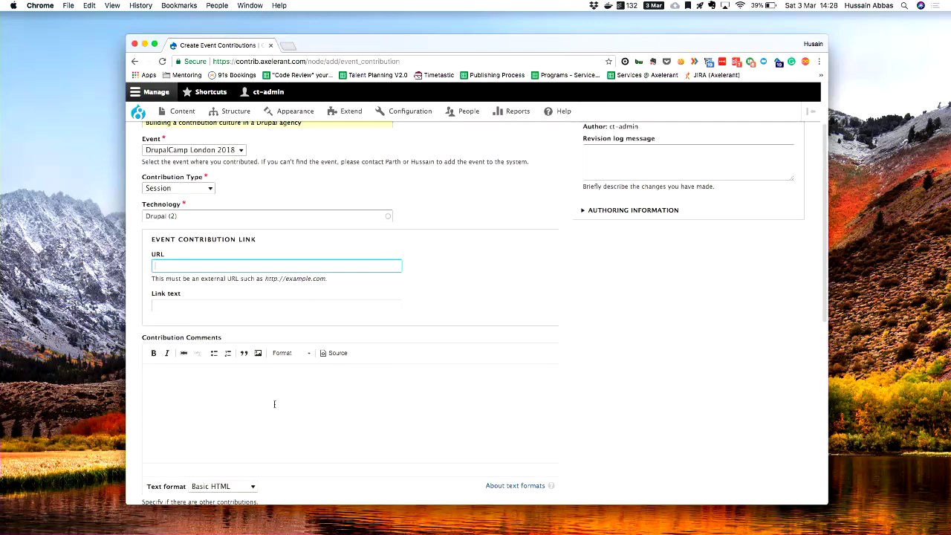
pyautogui.scroll(-4, 274, 405)
pyautogui.scroll(-2, 274, 404)
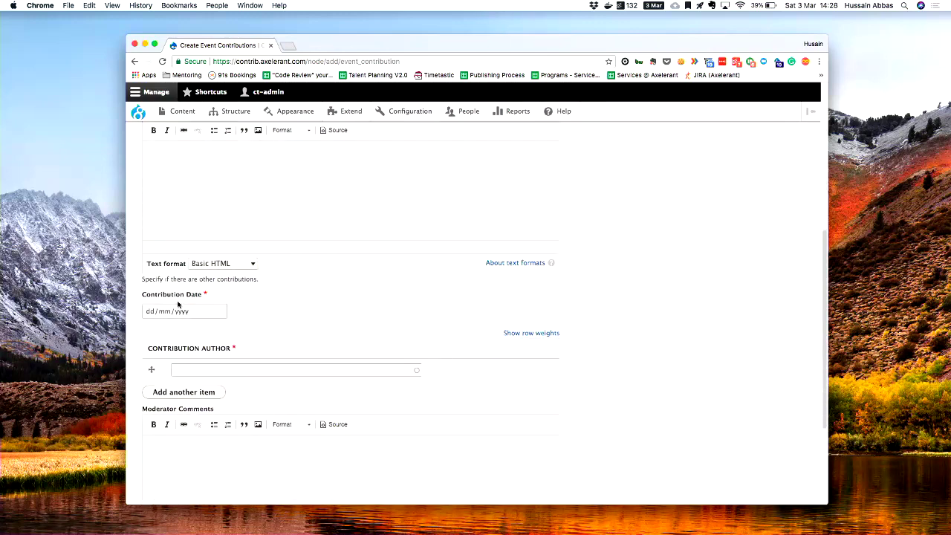
pyautogui.click(221, 310)
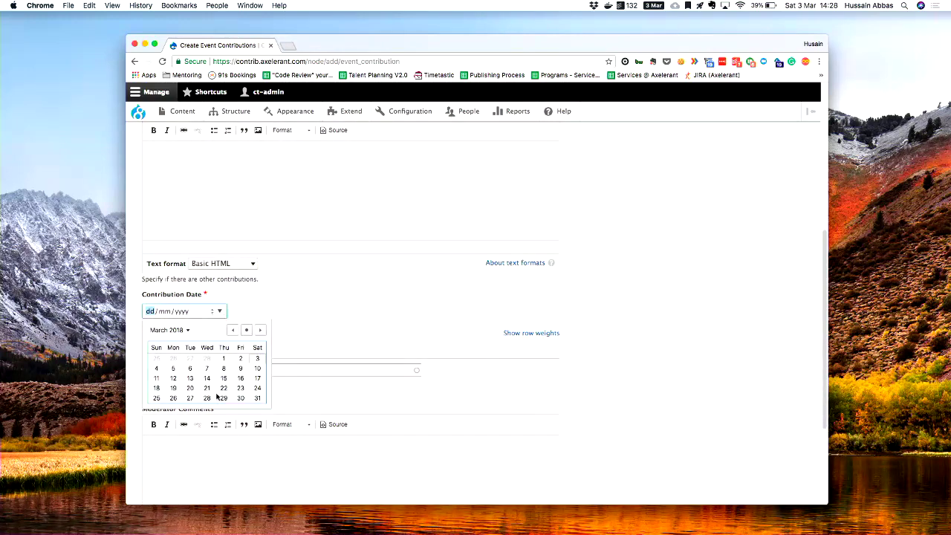
pyautogui.click(257, 358)
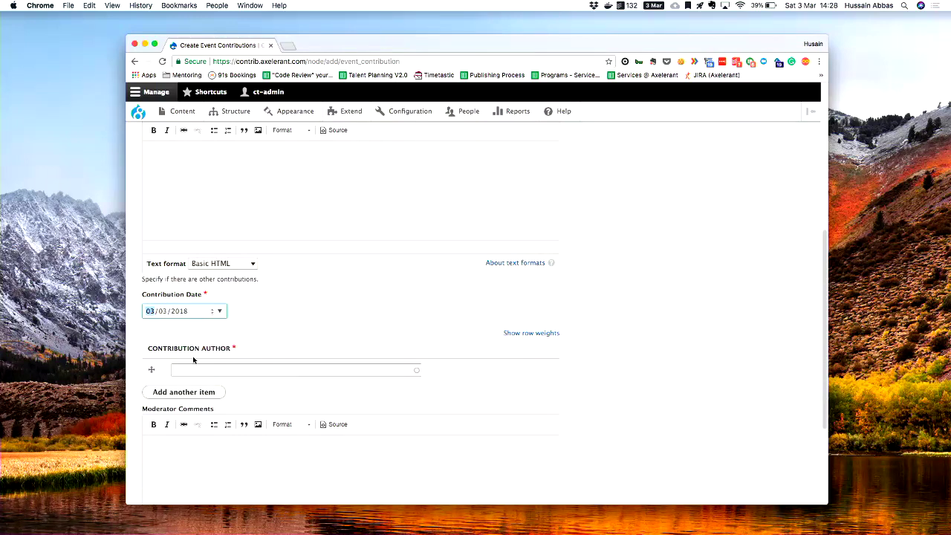
# - Enter the speaker's username as the contribution author and save the event contribution
pyautogui.click(210, 371)
pyautogui.write('hussainab')
pyautogui.press('BackSpace')
pyautogui.press('BackSpace')
pyautogui.press('BackSpace')
pyautogui.press('BackSpace')
pyautogui.press('BackSpace')
pyautogui.press('BackSpace')
pyautogui.press('BackSpace')
pyautogui.write('ssainweb')
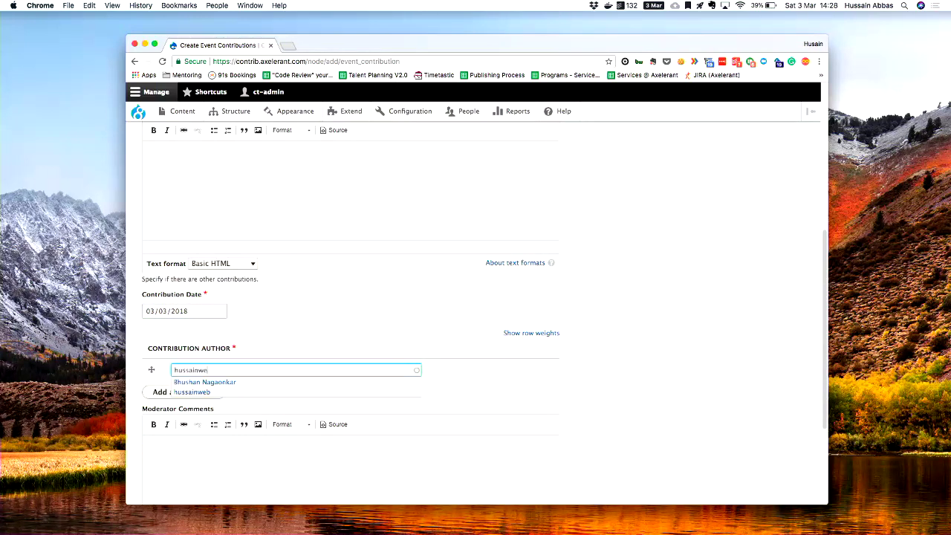
pyautogui.press('Down')
pyautogui.press('Return')
pyautogui.scroll(-5, 476, 297)
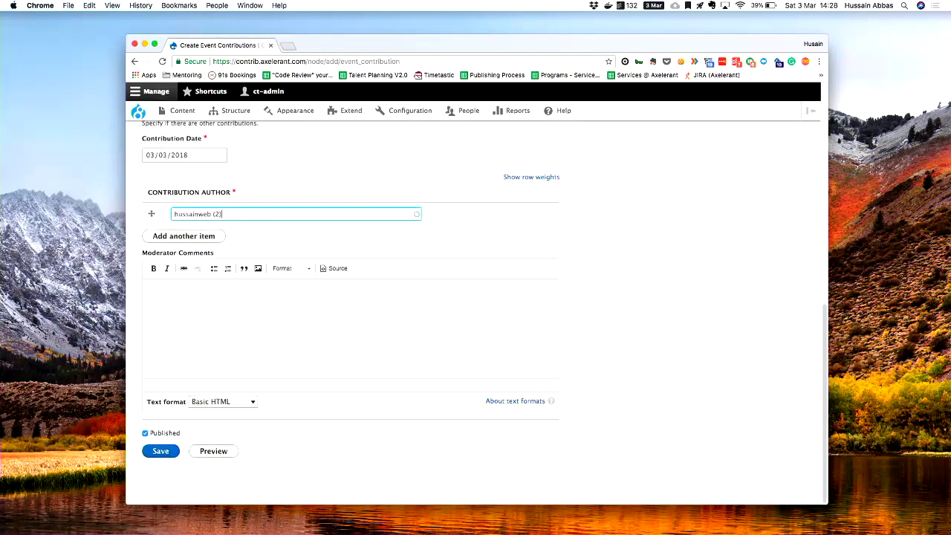
pyautogui.click(165, 450)
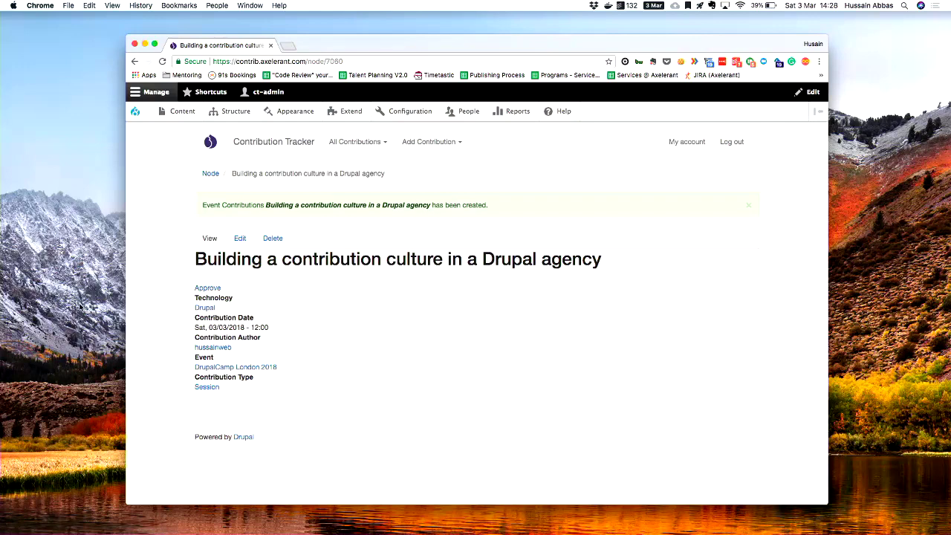
# - Open the form for creating a non-code contribution and review the available contribution types
pyautogui.moveTo(241, 135)
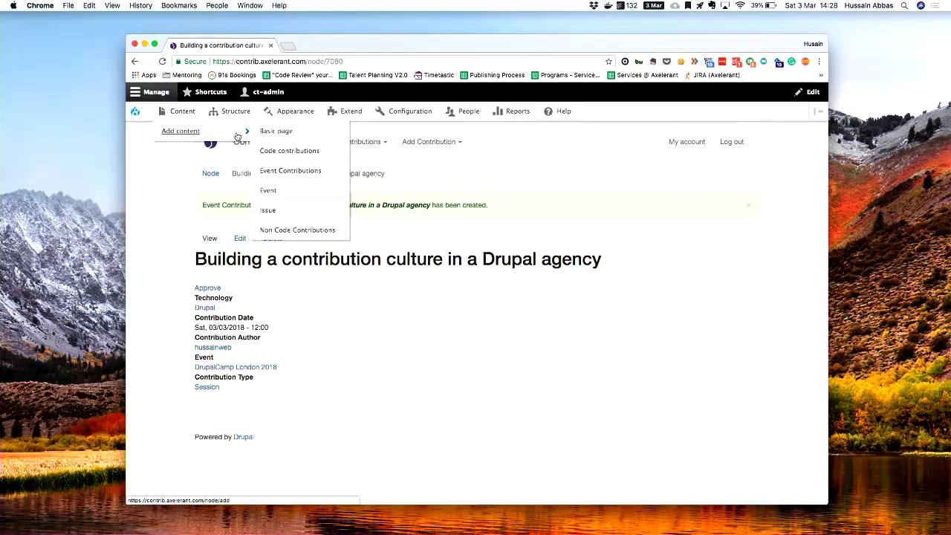
pyautogui.click(331, 230)
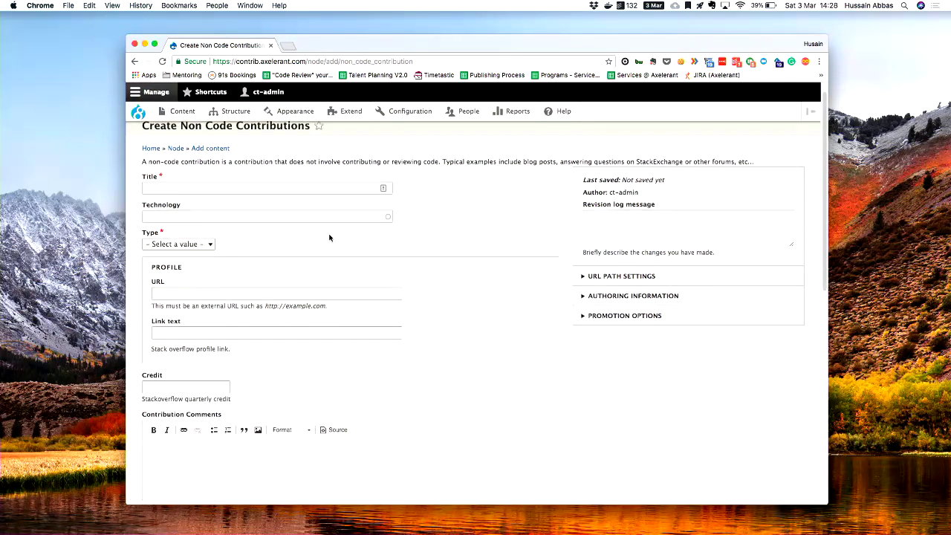
pyautogui.click(312, 191)
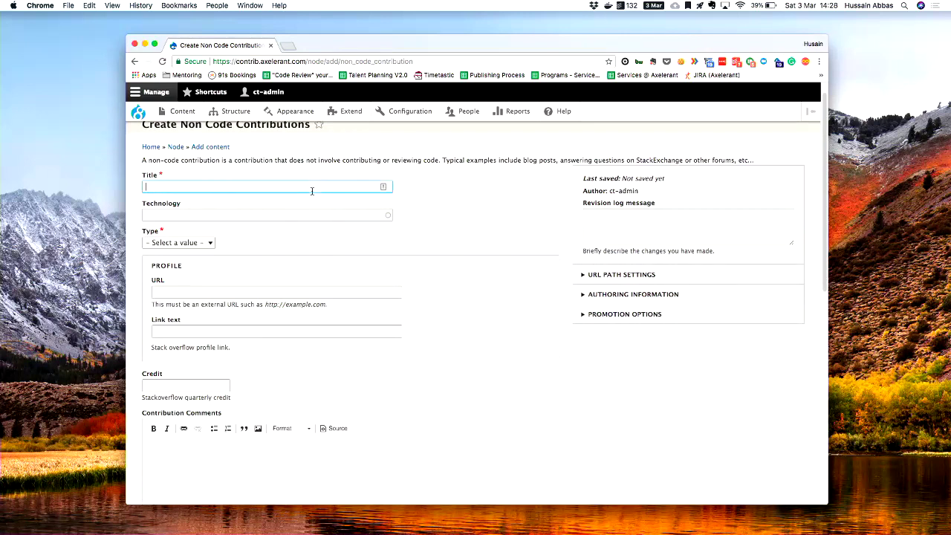
pyautogui.click(211, 243)
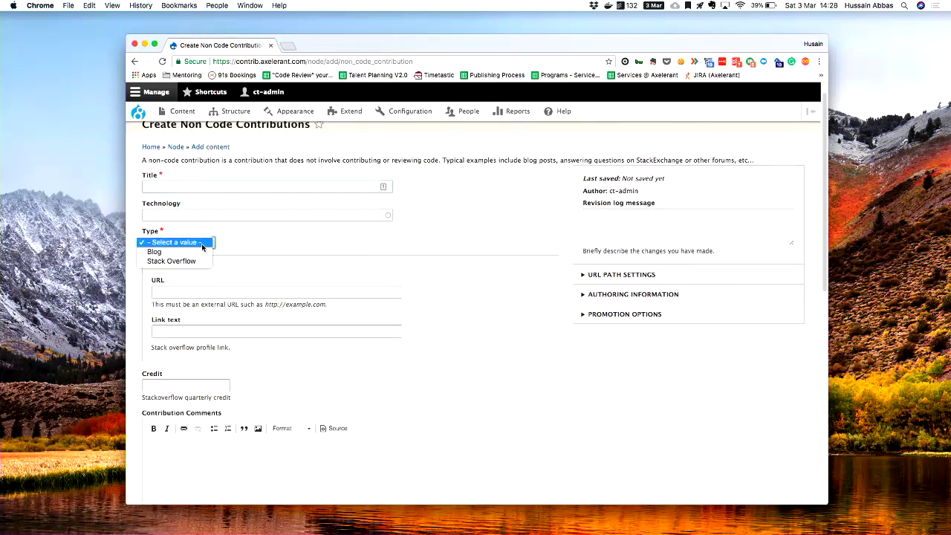
pyautogui.click(243, 254)
pyautogui.click(171, 247)
# - Enter 28 as the Stack Overflow quarterly credit and review the remaining fields of the non-code contribution form
pyautogui.click(207, 371)
pyautogui.click(191, 396)
pyautogui.click(193, 385)
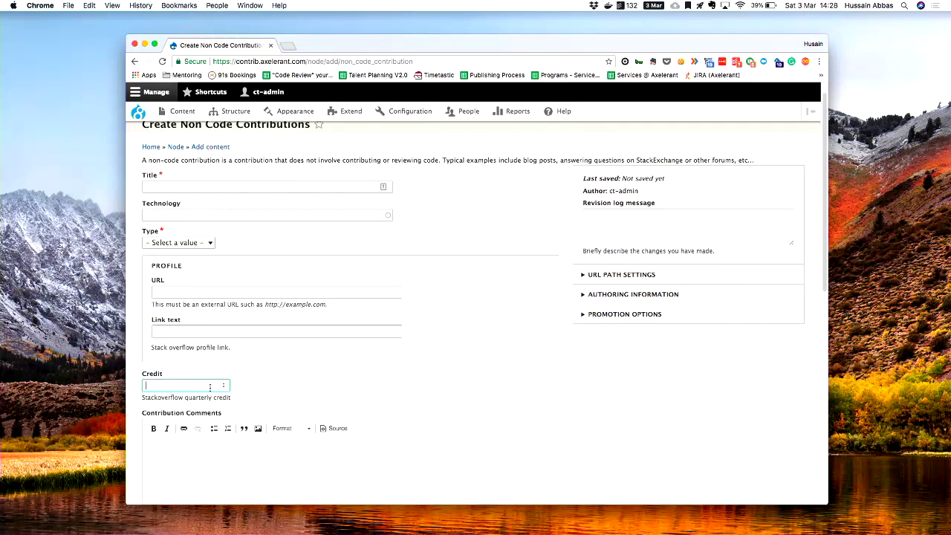
pyautogui.write('28')
pyautogui.scroll(-10, 297, 375)
pyautogui.click(230, 317)
pyautogui.scroll(-2, 293, 448)
pyautogui.click(294, 364)
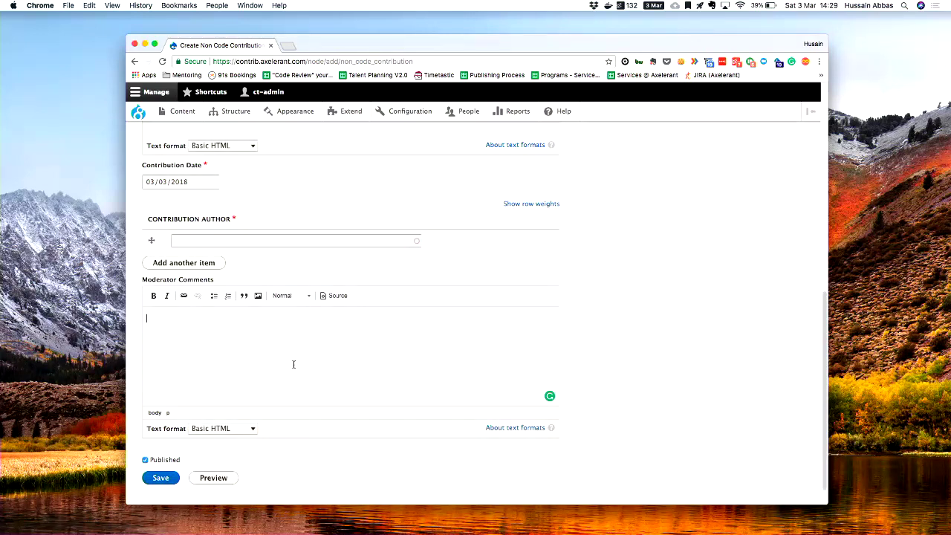
# - Leave the unsaved form for the site's content administration list and return to the All Contributions page
pyautogui.scroll(15, 292, 354)
pyautogui.moveTo(182, 110)
pyautogui.moveTo(181, 130)
pyautogui.click(289, 231)
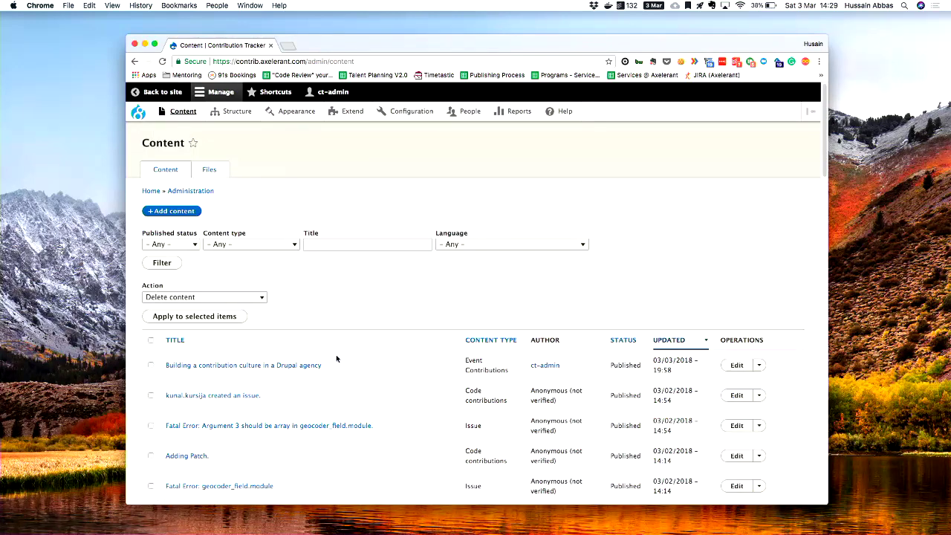
pyautogui.click(143, 113)
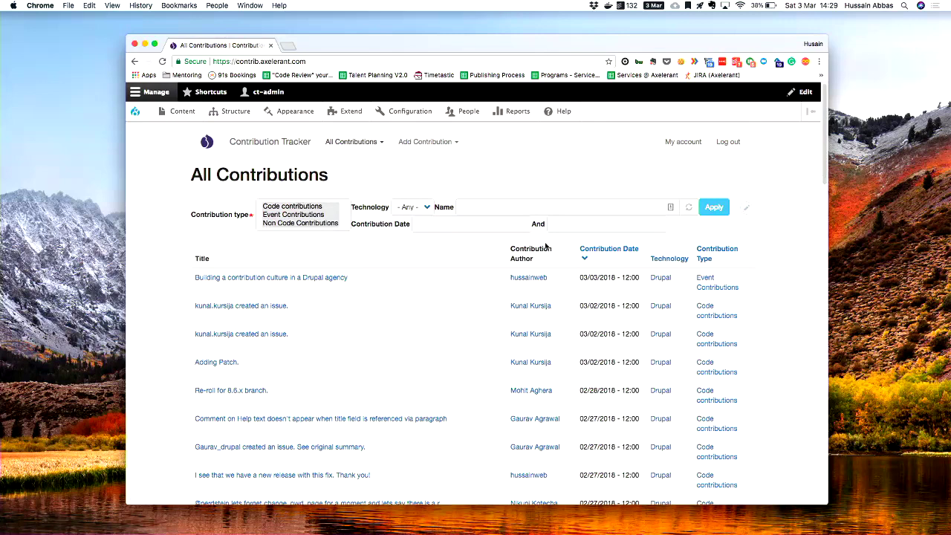
# - Examine the contributor and contribution date filters of the Code Contributions list and close the page
pyautogui.click(340, 142)
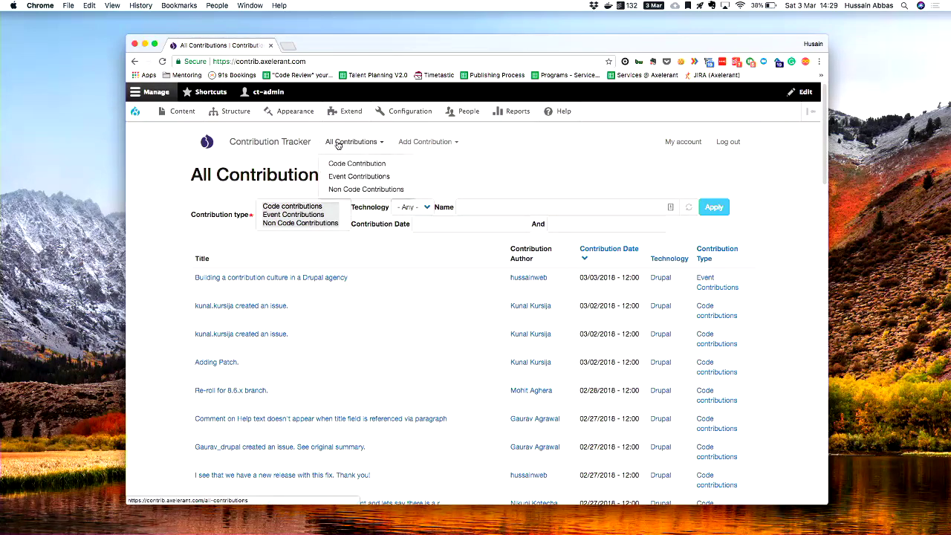
pyautogui.click(346, 165)
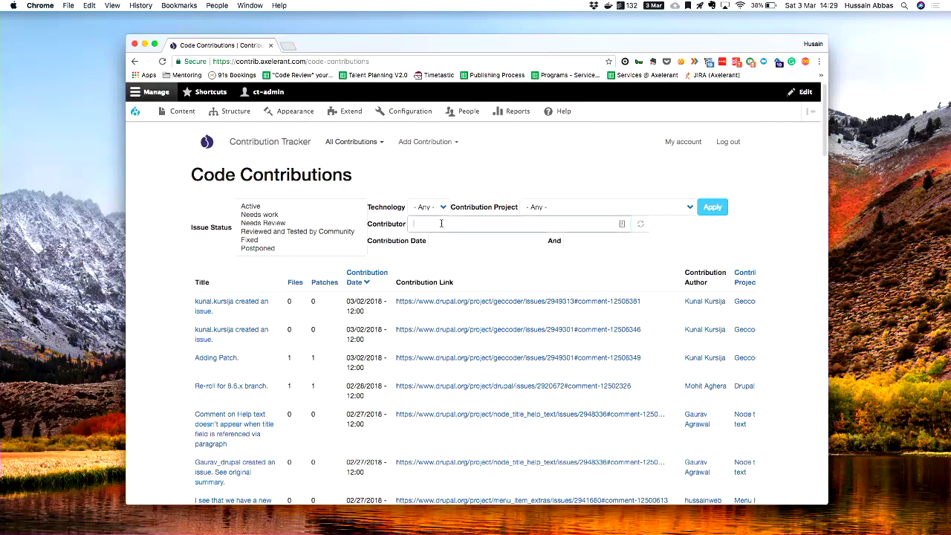
pyautogui.click(480, 235)
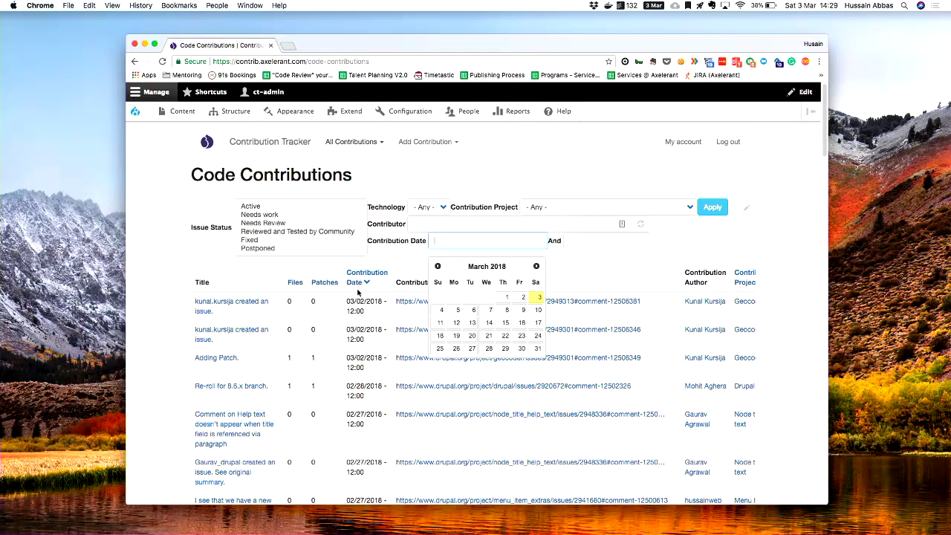
pyautogui.click(315, 274)
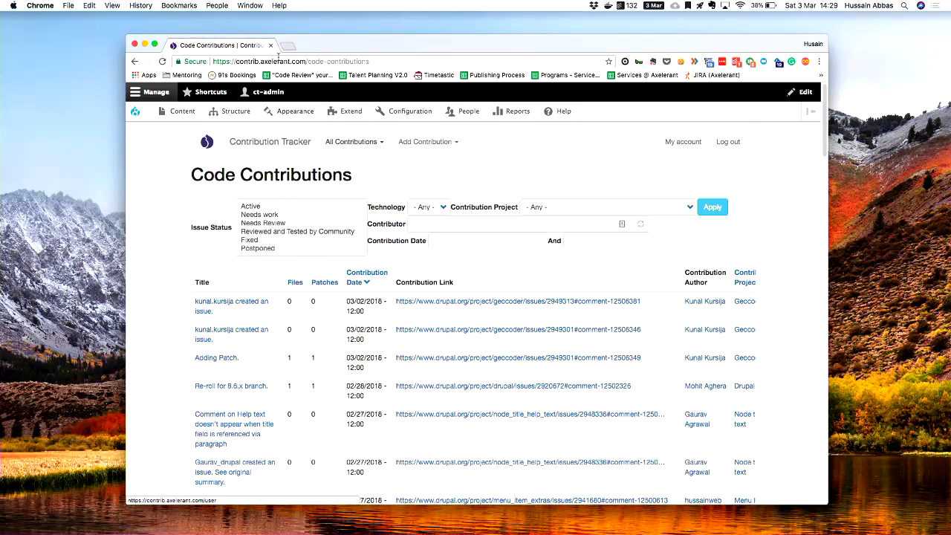
pyautogui.press('super+w')
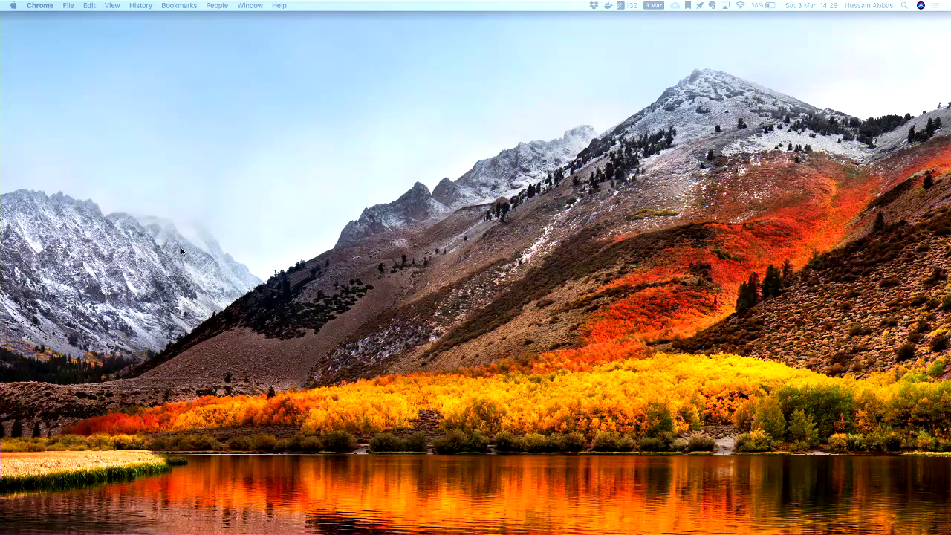